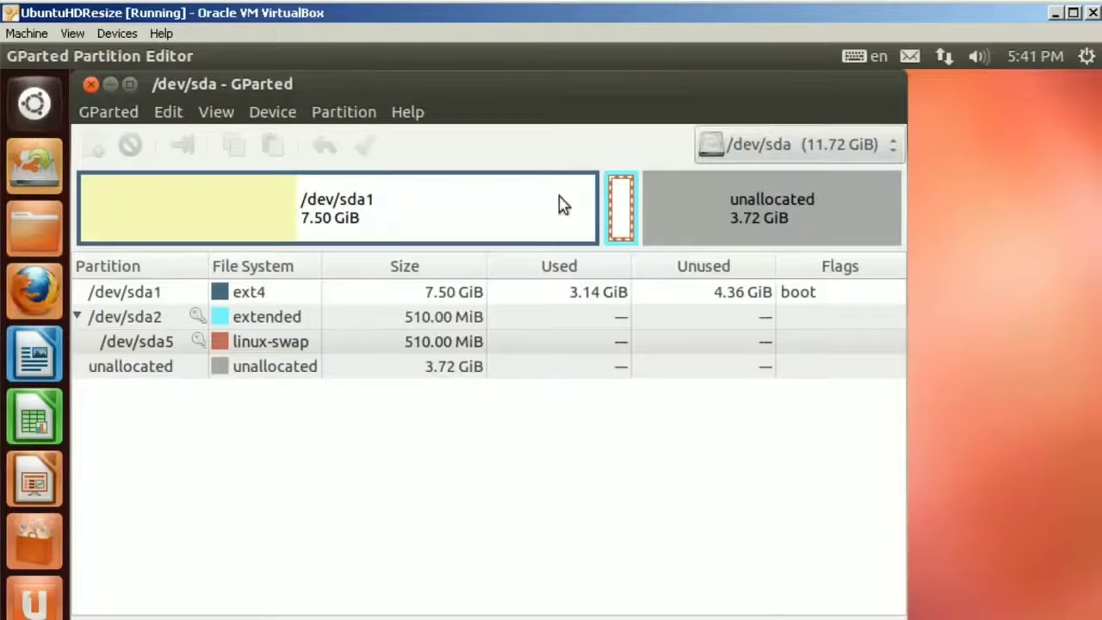
# Step: Turn off swap on the linux-swap partition /dev/sda5
pyautogui.click(298, 346)
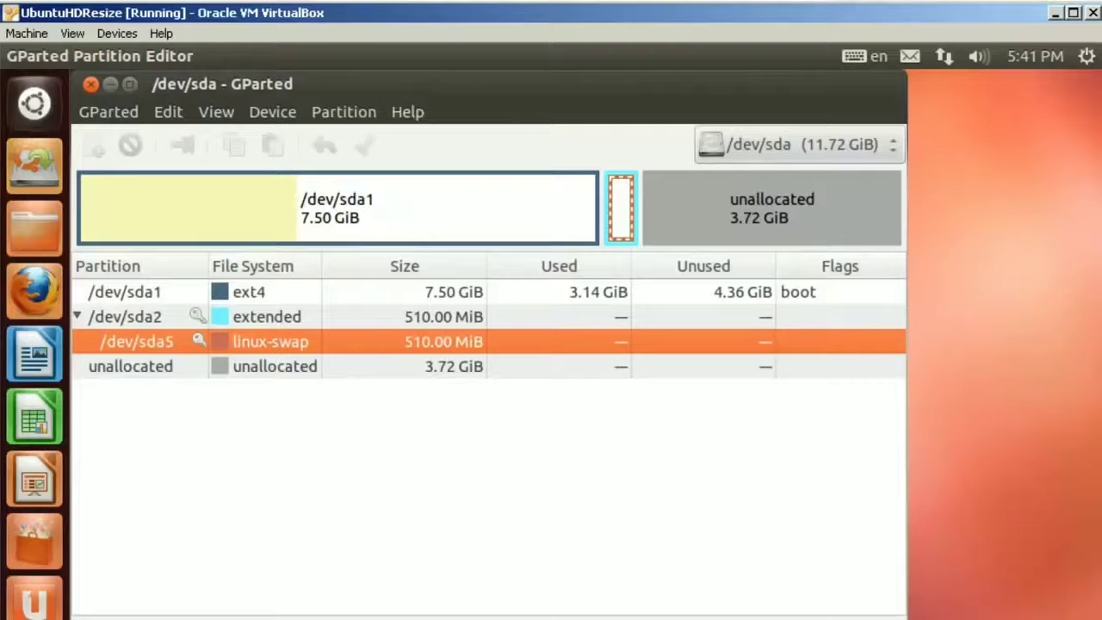
pyautogui.click(350, 119)
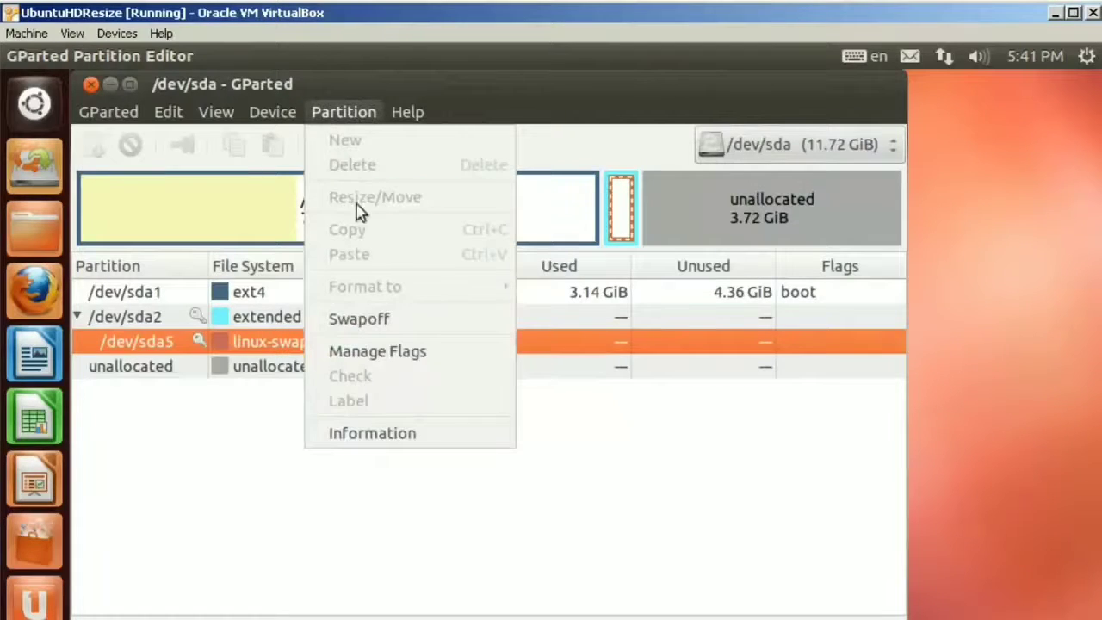
pyautogui.click(373, 324)
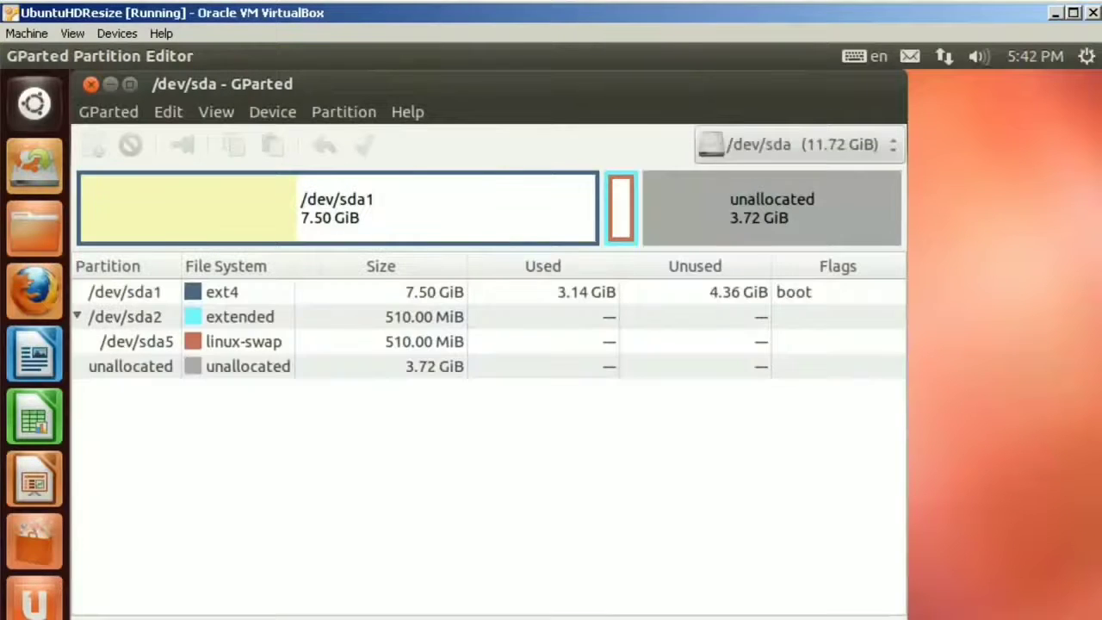
# Step: Queue growing the extended partition /dev/sda2 to 4319 MiB, leaving 0 MiB of free space following it
pyautogui.click(255, 318)
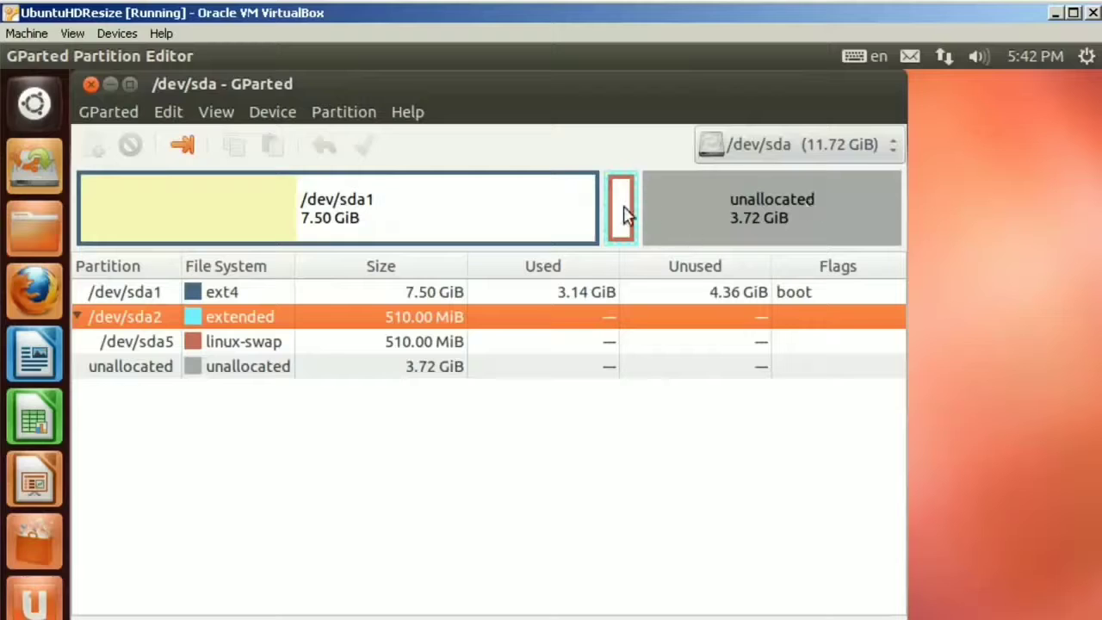
pyautogui.click(342, 114)
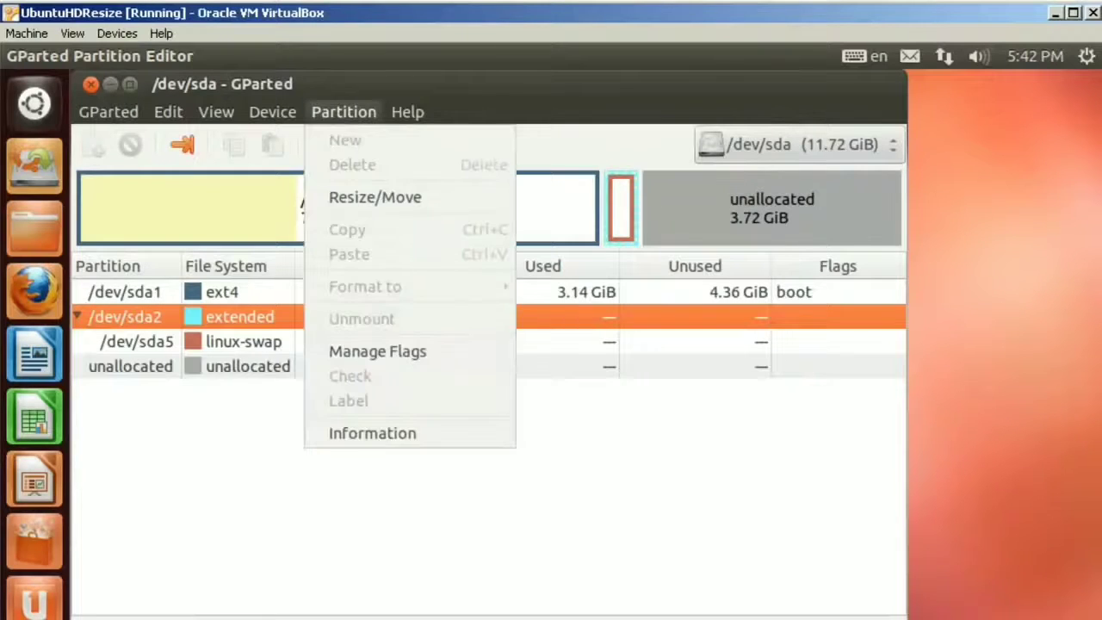
pyautogui.click(361, 198)
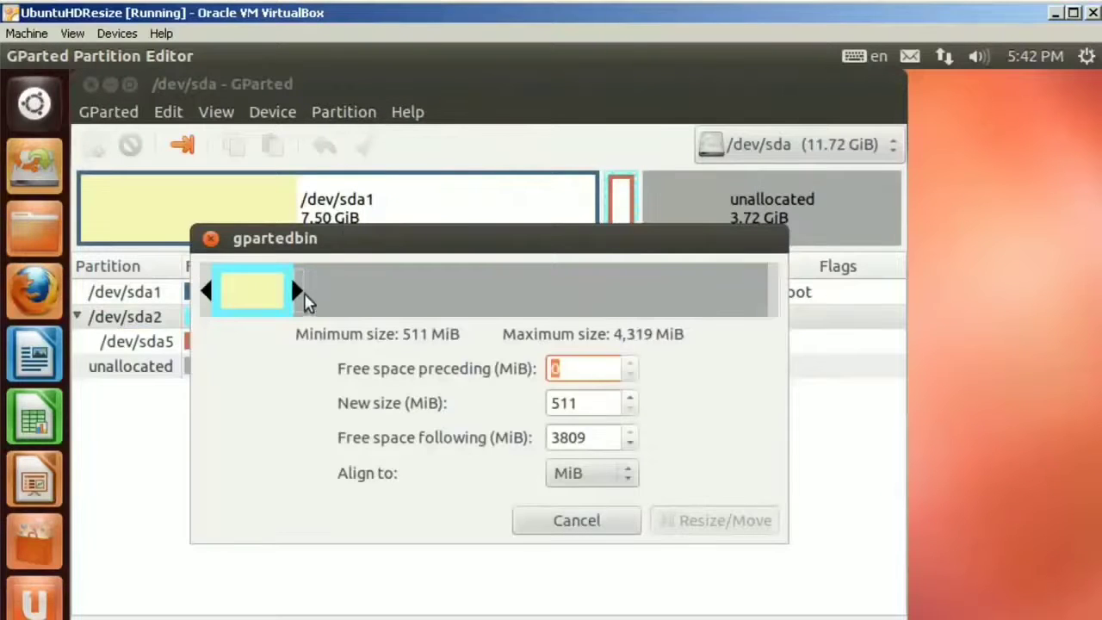
pyautogui.moveTo(299, 291); pyautogui.dragTo(761, 291)
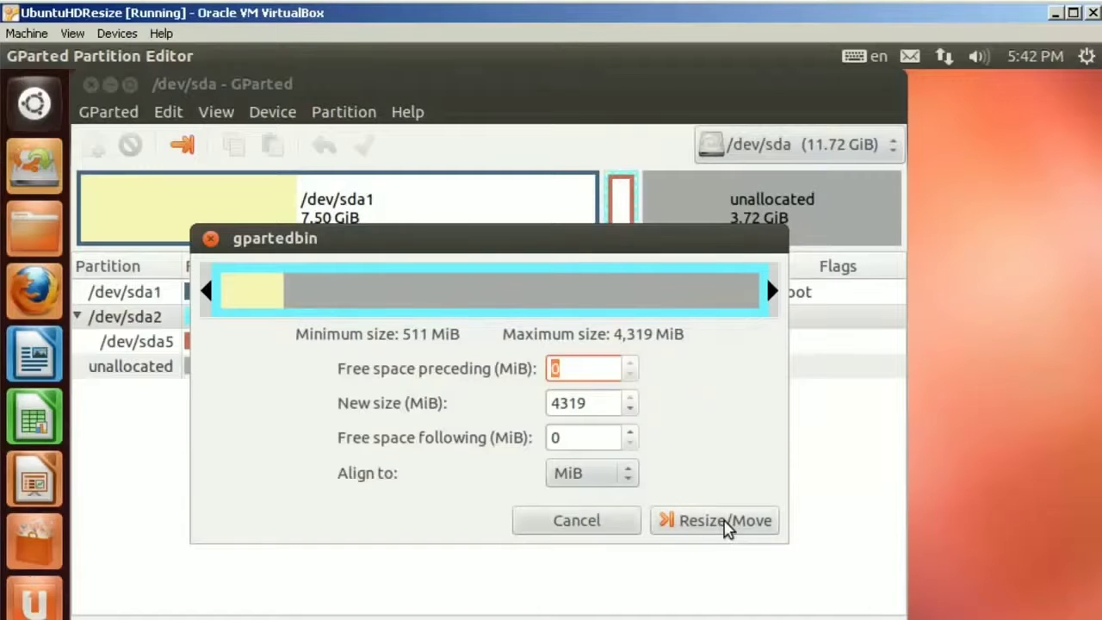
pyautogui.click(726, 524)
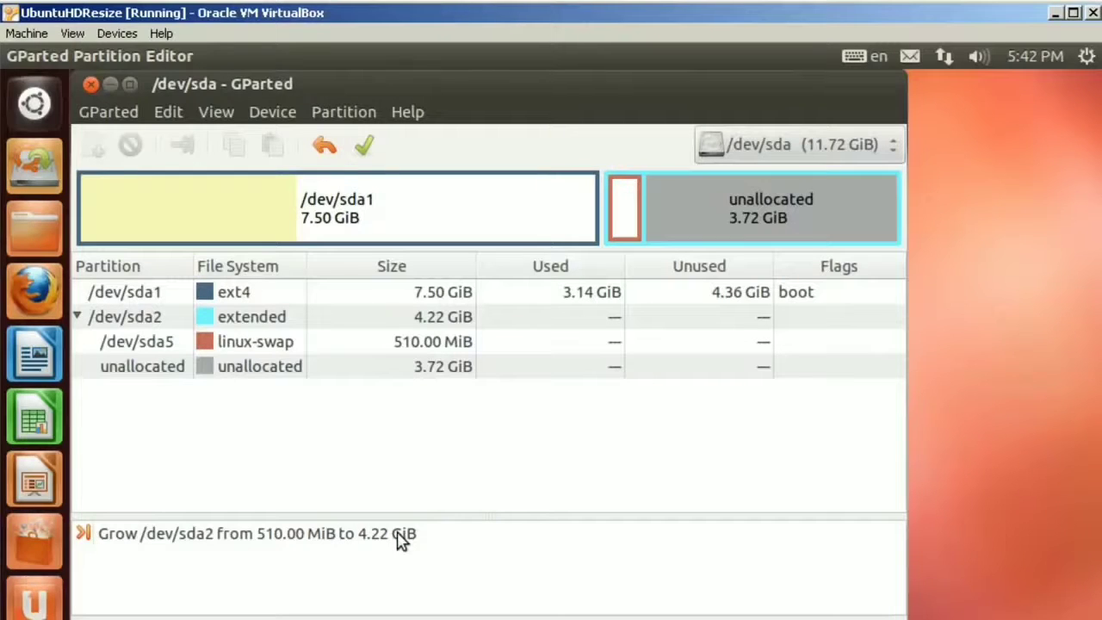
pyautogui.click(168, 113)
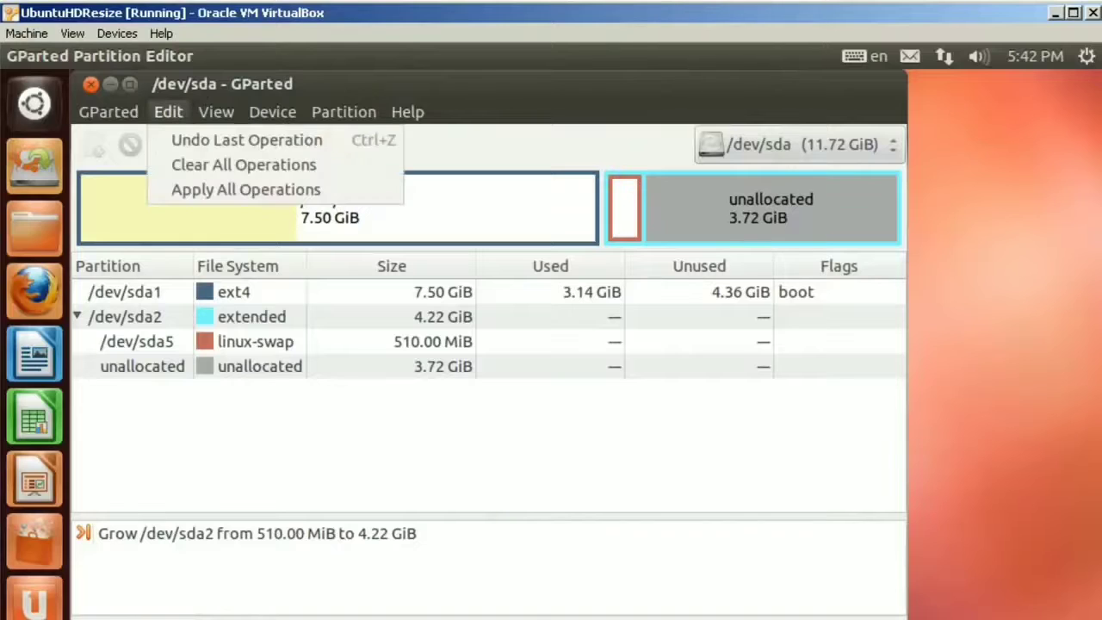
pyautogui.click(545, 102)
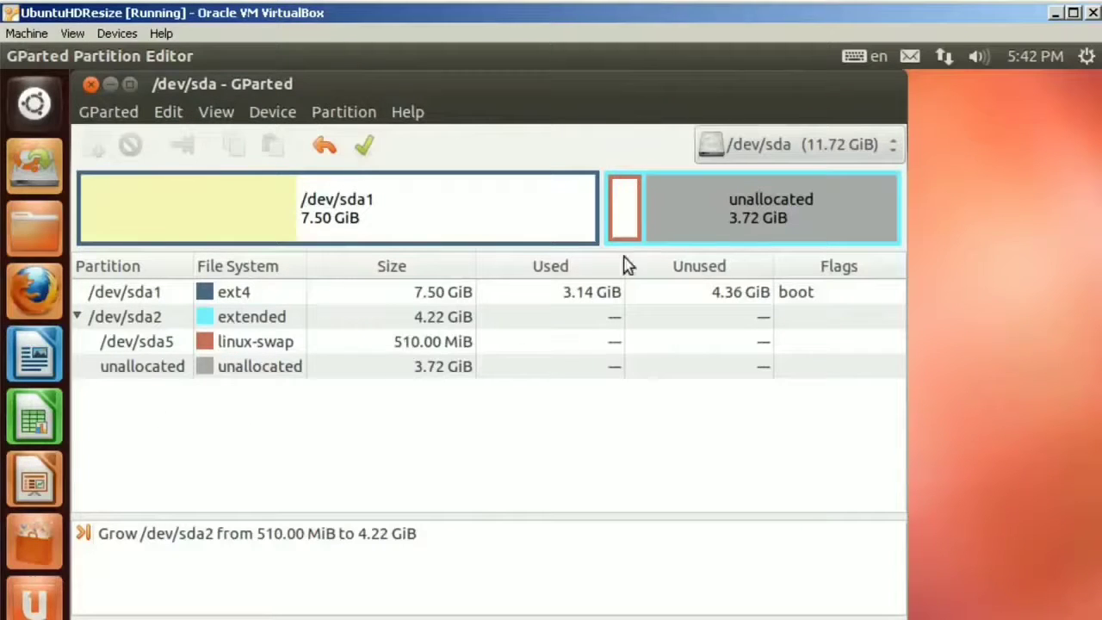
# Step: Queue moving the swap partition /dev/sda5 to the end of the extended partition, with 3809 MiB free space preceding, and acknowledge the warning
pyautogui.click(244, 348)
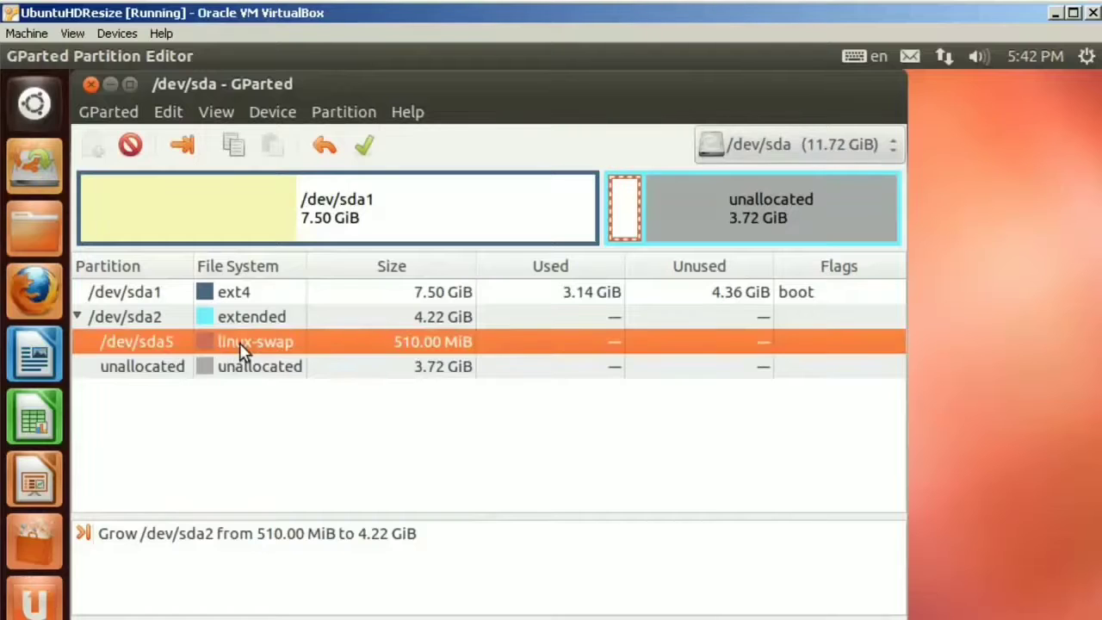
pyautogui.click(343, 114)
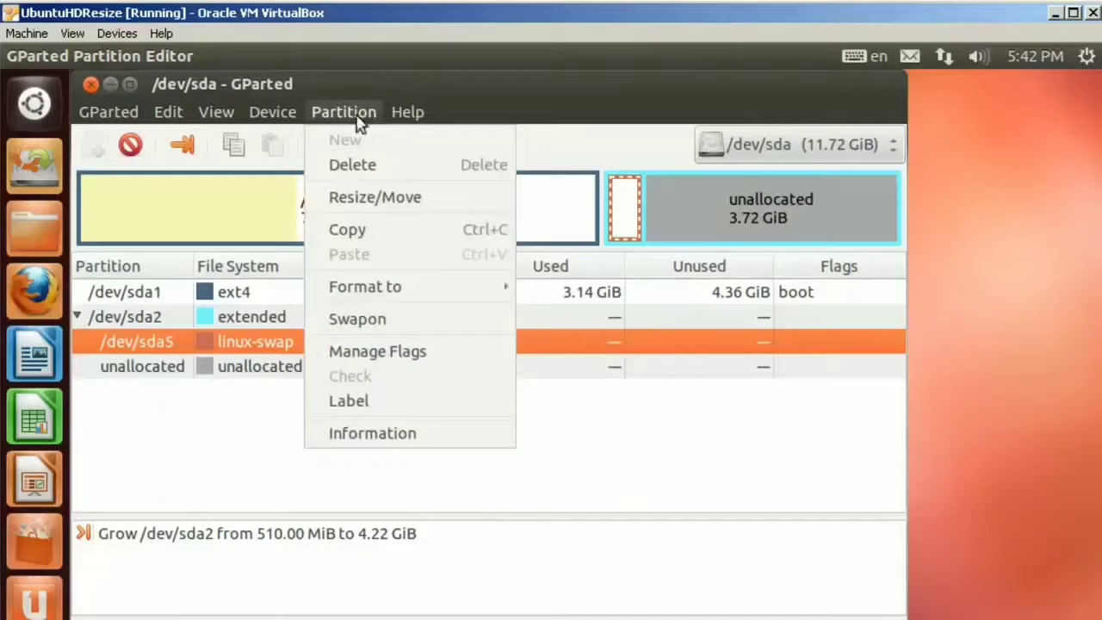
pyautogui.click(353, 199)
pyautogui.moveTo(245, 293); pyautogui.dragTo(727, 291)
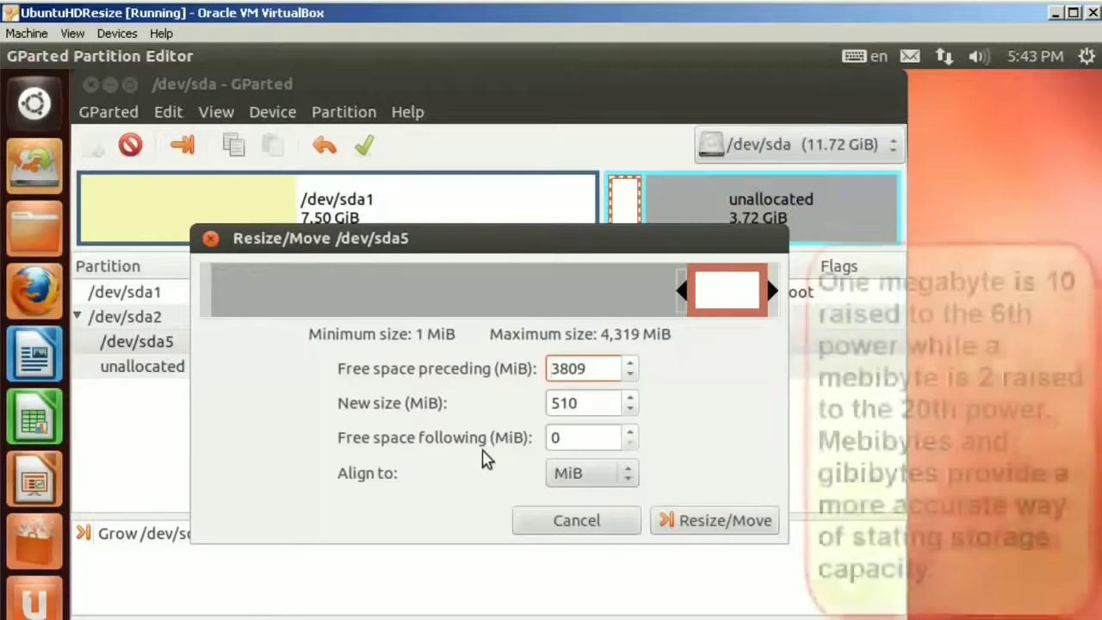
pyautogui.click(714, 521)
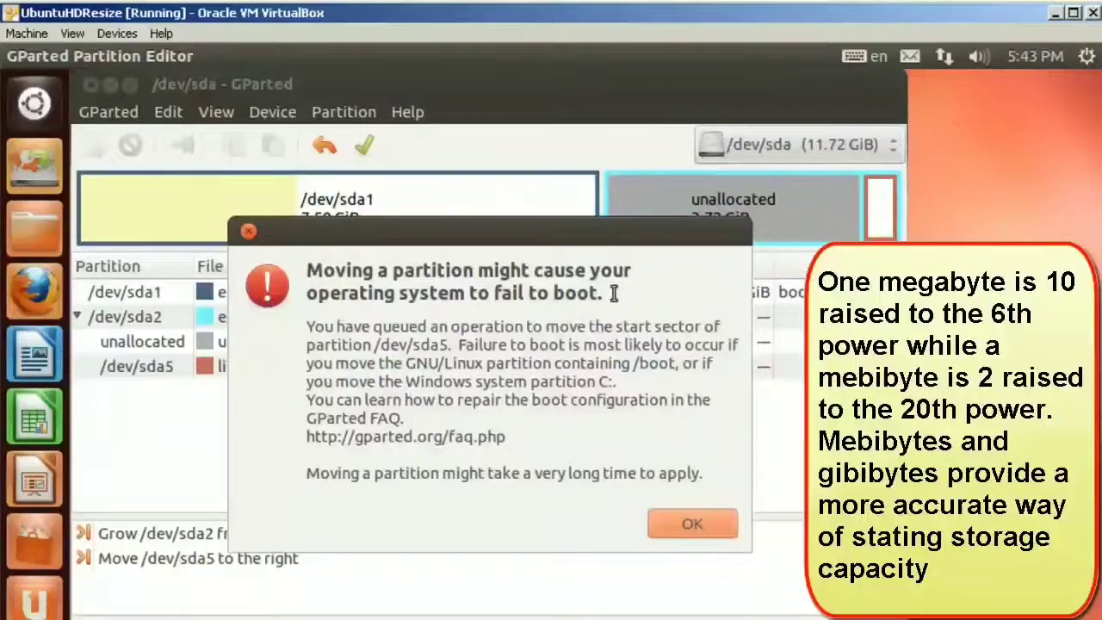
pyautogui.click(694, 527)
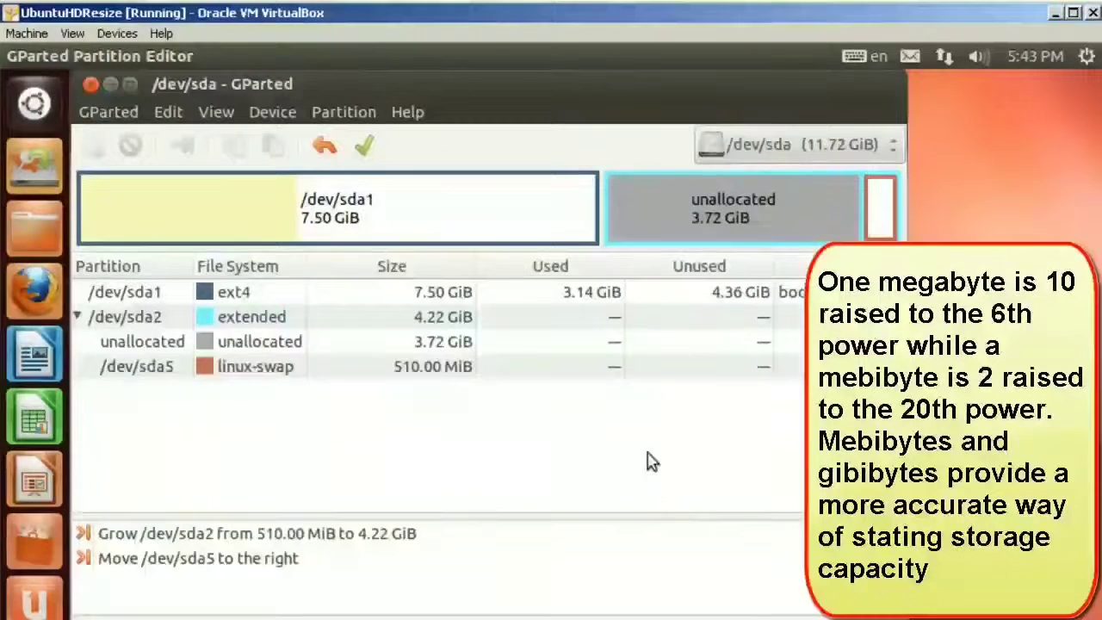
# Step: Queue shrinking the extended partition /dev/sda2 from its start to 511 MiB, with 3808 MiB free space preceding, and acknowledge the warning
pyautogui.click(268, 319)
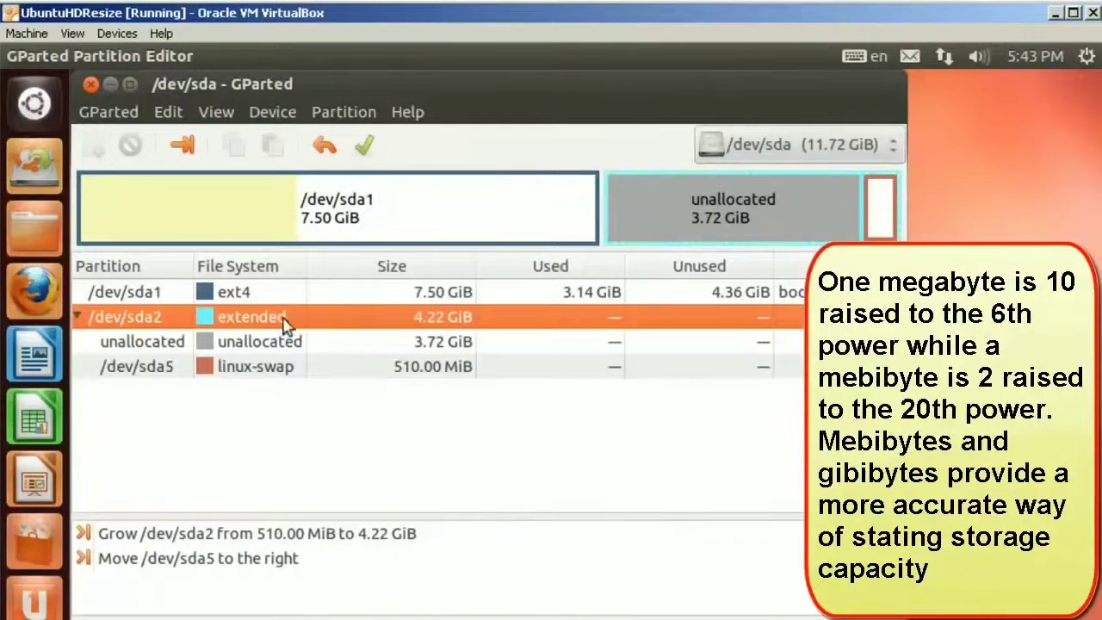
pyautogui.click(343, 117)
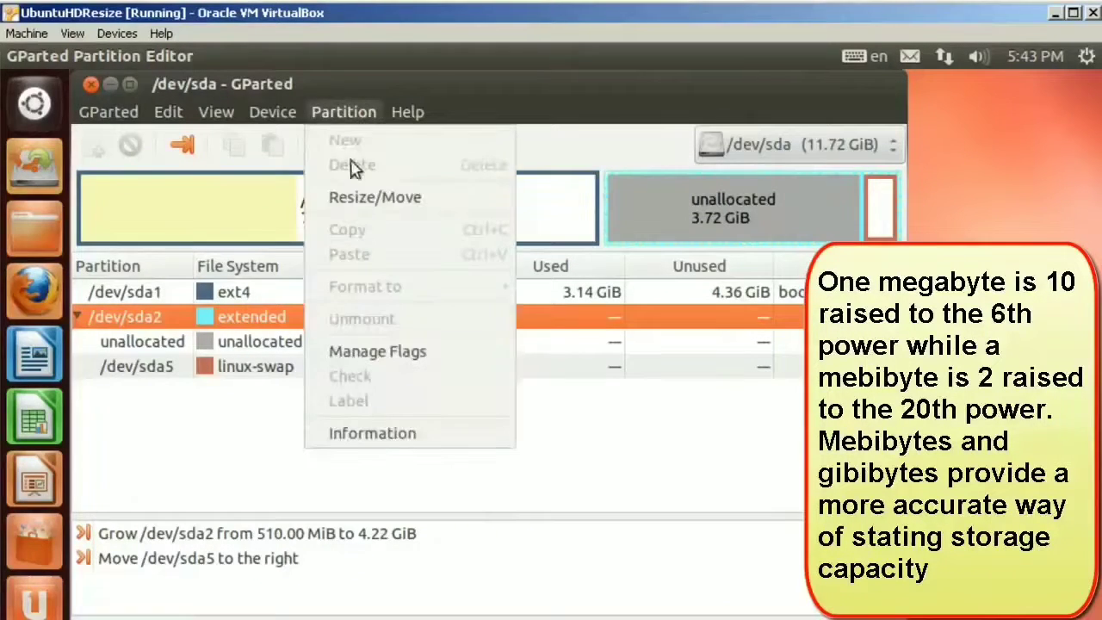
pyautogui.click(337, 196)
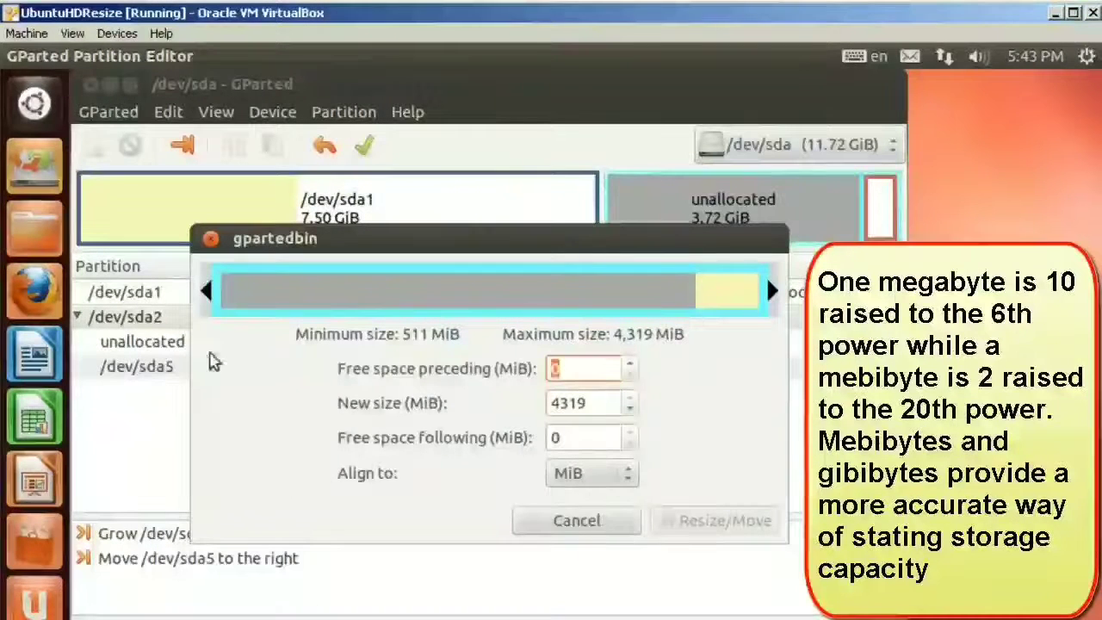
pyautogui.moveTo(207, 291); pyautogui.dragTo(682, 293)
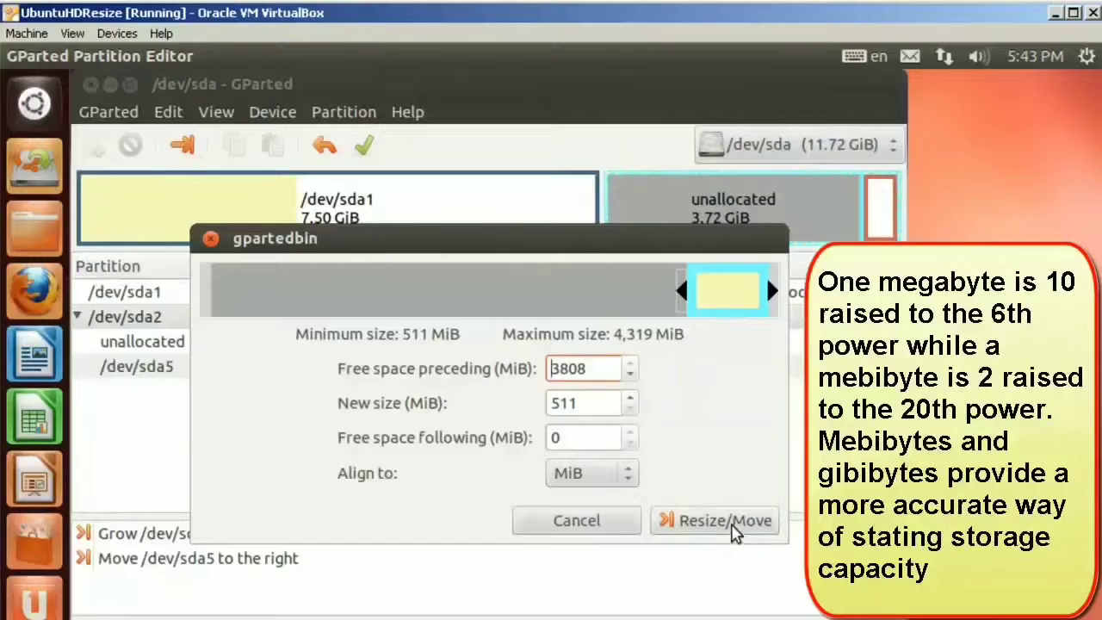
pyautogui.click(733, 532)
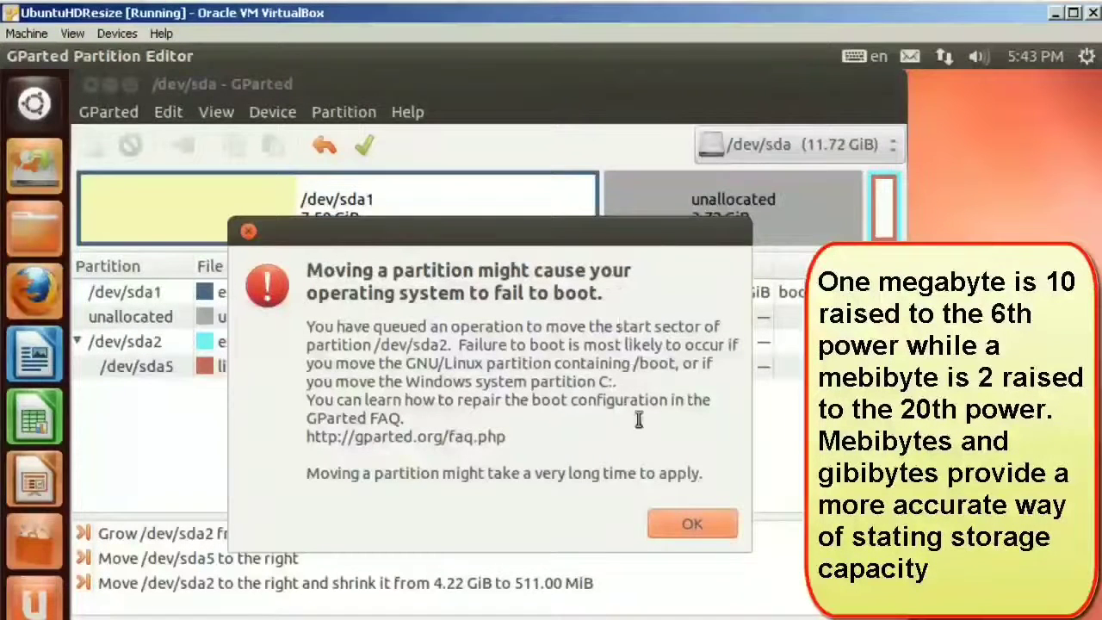
pyautogui.click(693, 528)
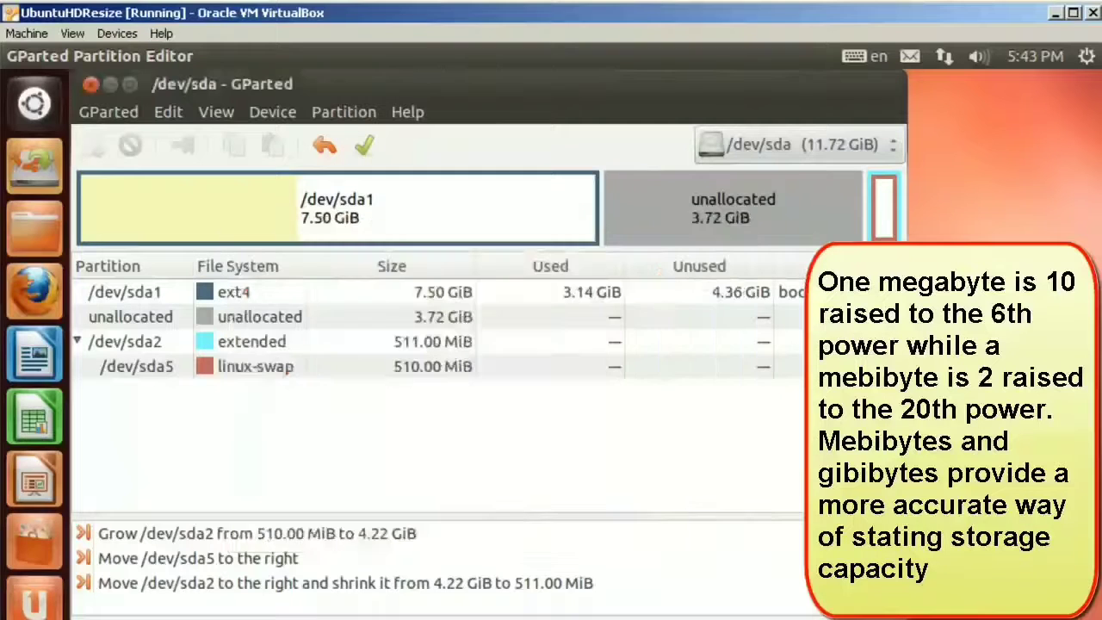
# Step: Queue growing the ext4 partition /dev/sda1 to 11488 MiB with 0 MiB of free space following
pyautogui.click(388, 208)
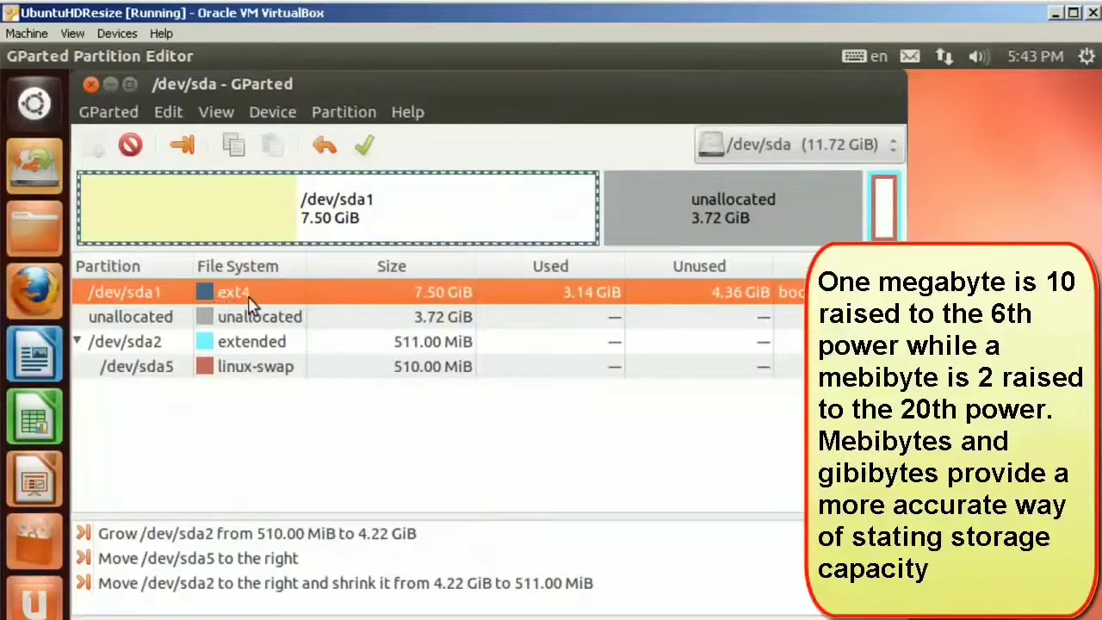
pyautogui.click(343, 112)
pyautogui.click(367, 200)
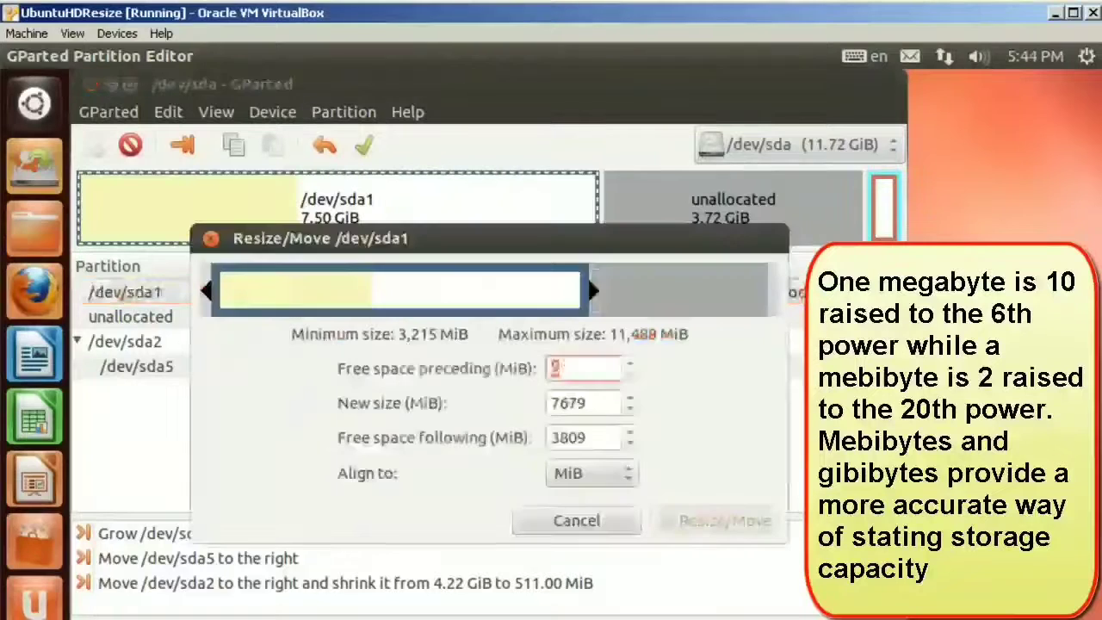
pyautogui.moveTo(593, 290); pyautogui.dragTo(773, 291)
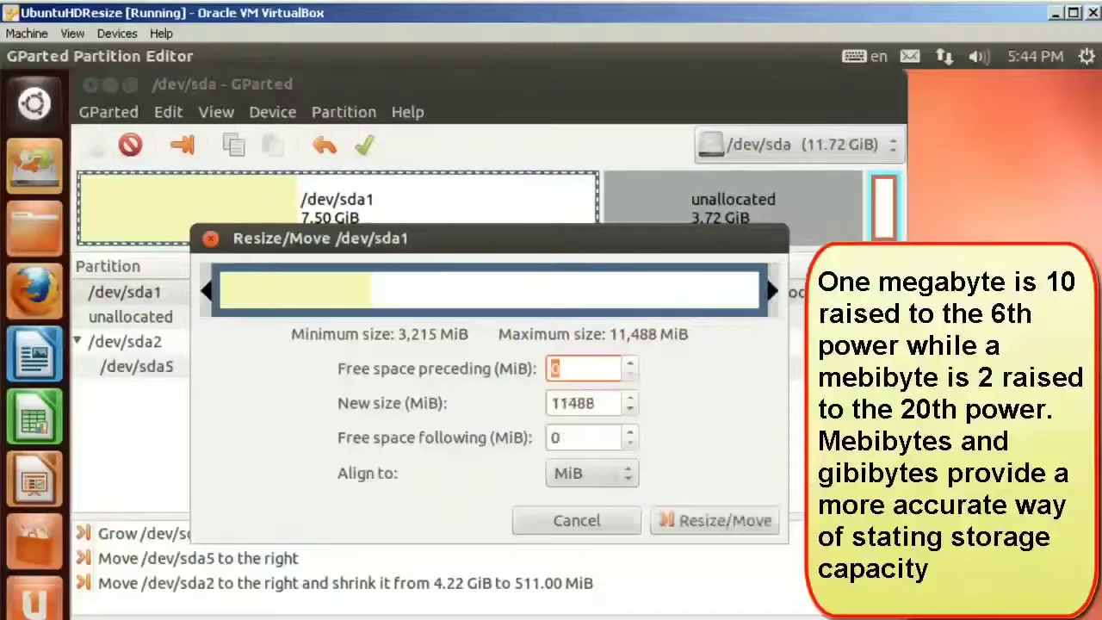
pyautogui.click(730, 521)
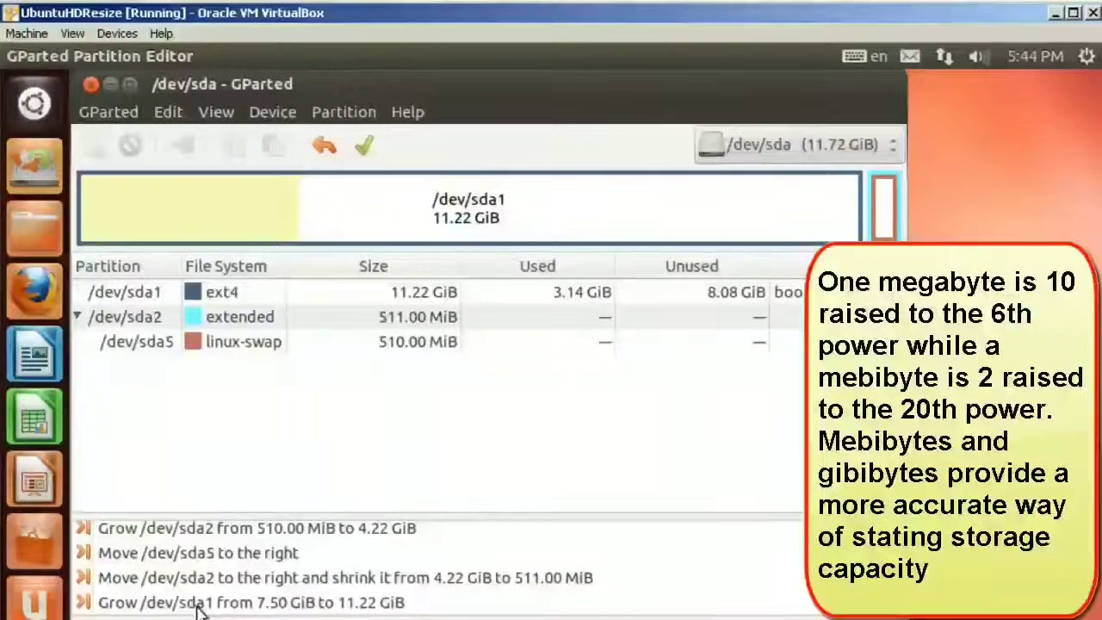
# Step: Apply all pending partition operations to the disk, expand the operation details and close the report
pyautogui.click(169, 111)
pyautogui.click(211, 191)
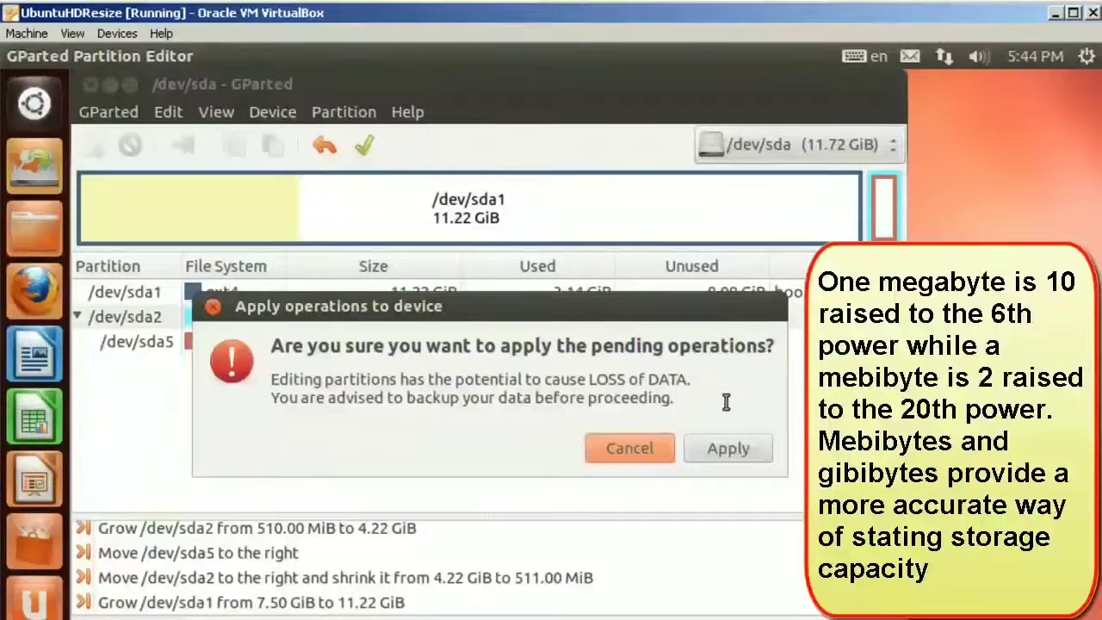
pyautogui.click(727, 456)
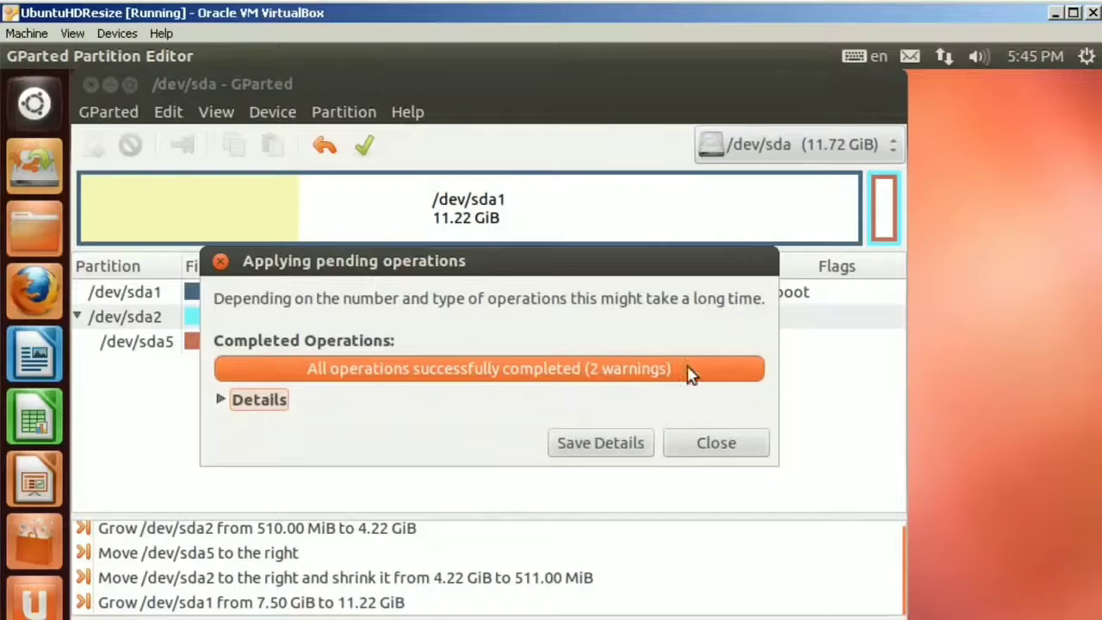
pyautogui.click(261, 400)
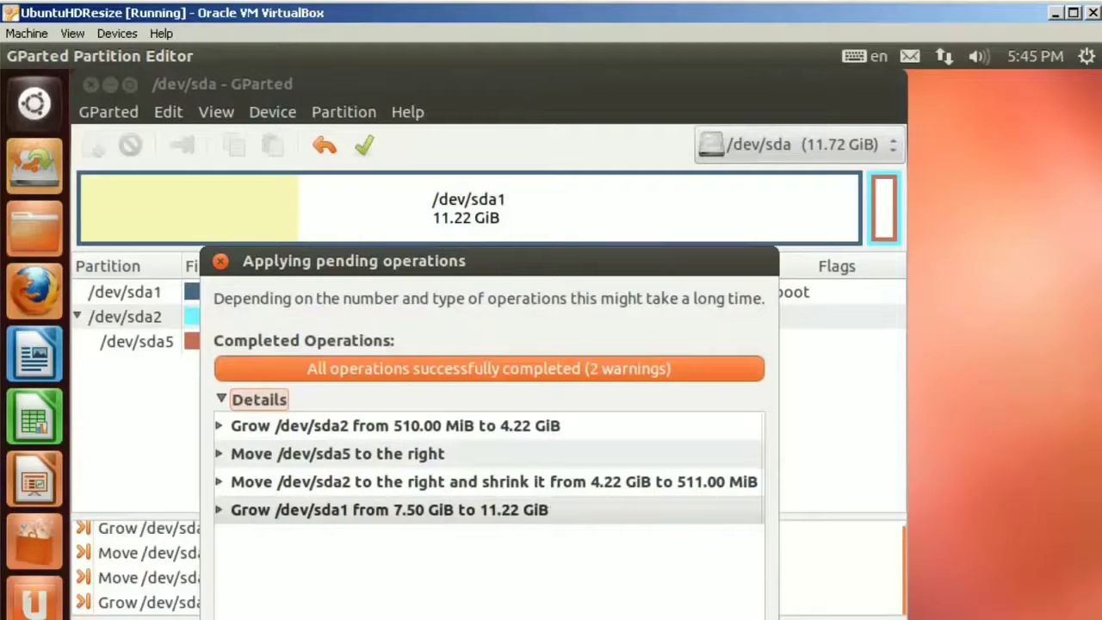
pyautogui.click(728, 618)
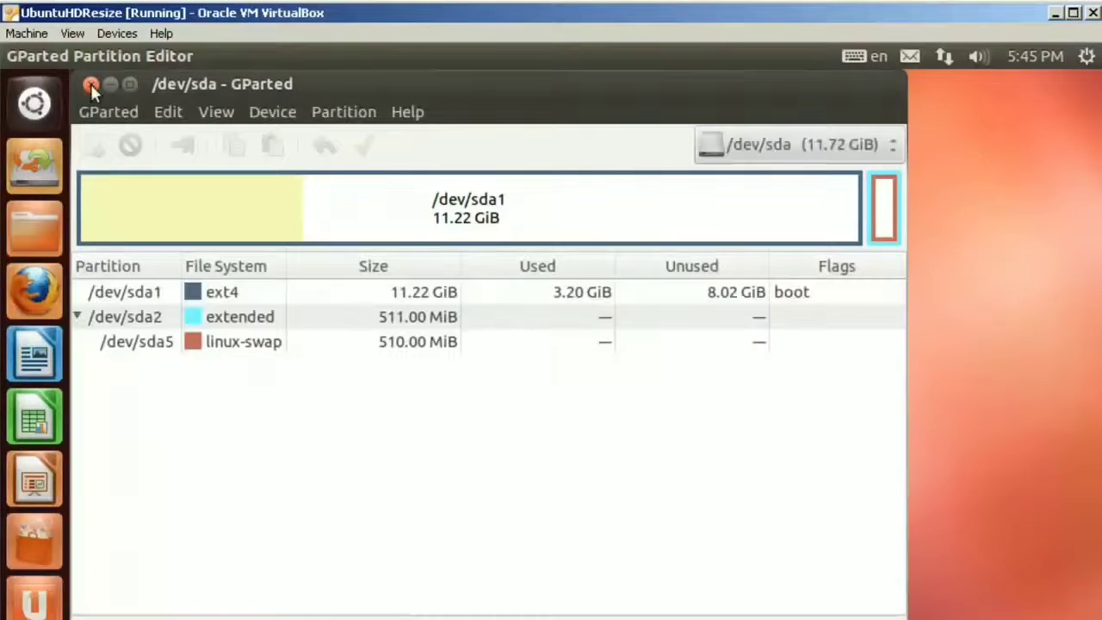
# Step: Close the partition editor and shut down the Ubuntu live session
pyautogui.click(90, 83)
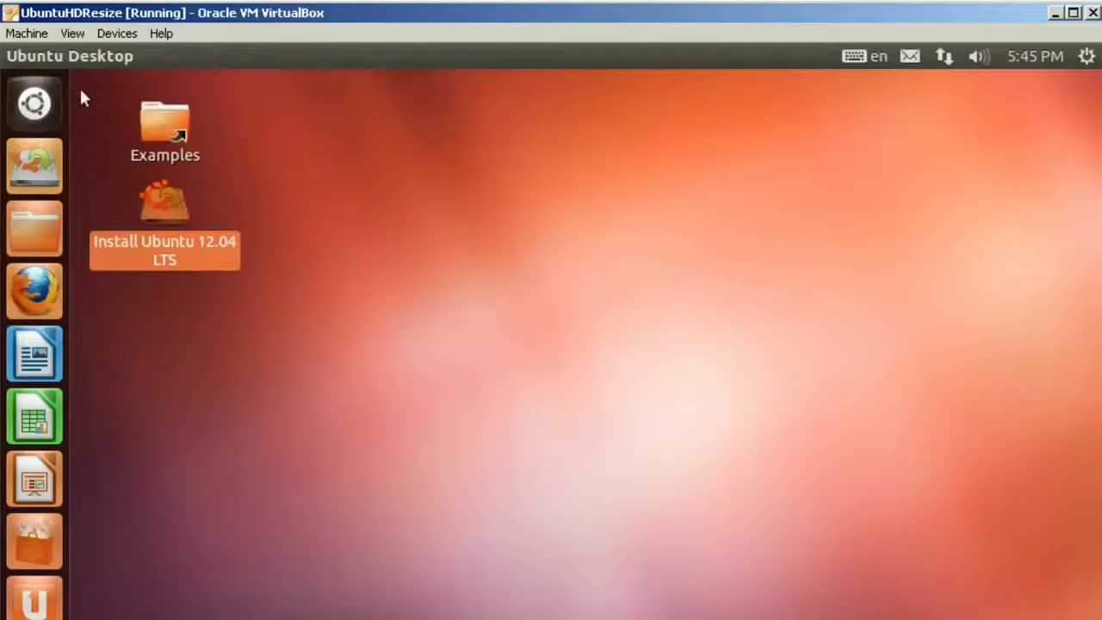
pyautogui.click(1089, 57)
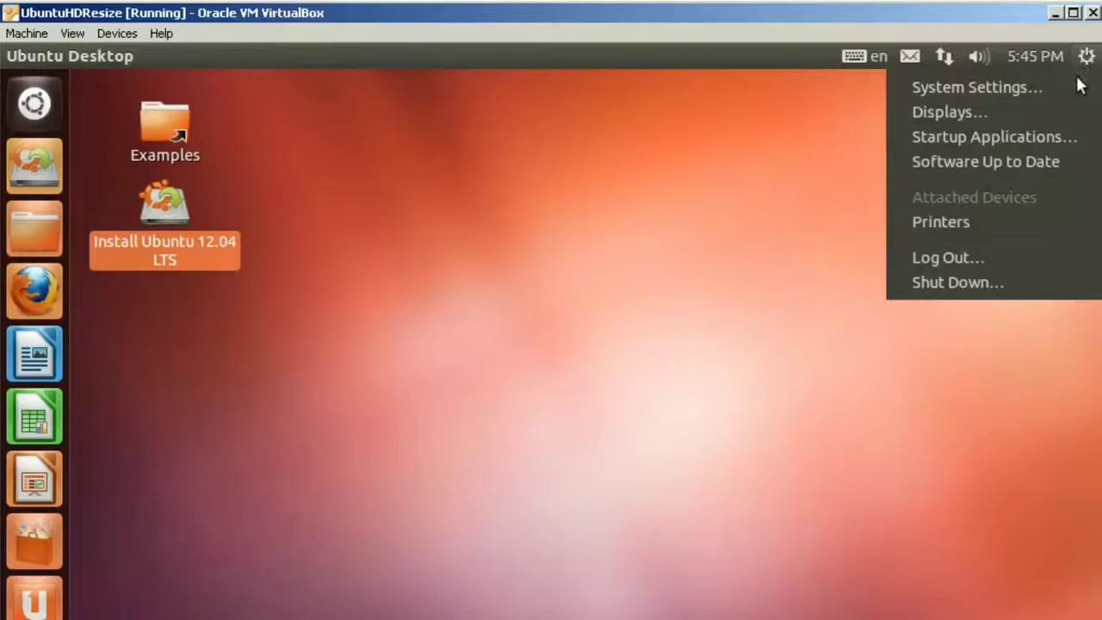
pyautogui.click(987, 284)
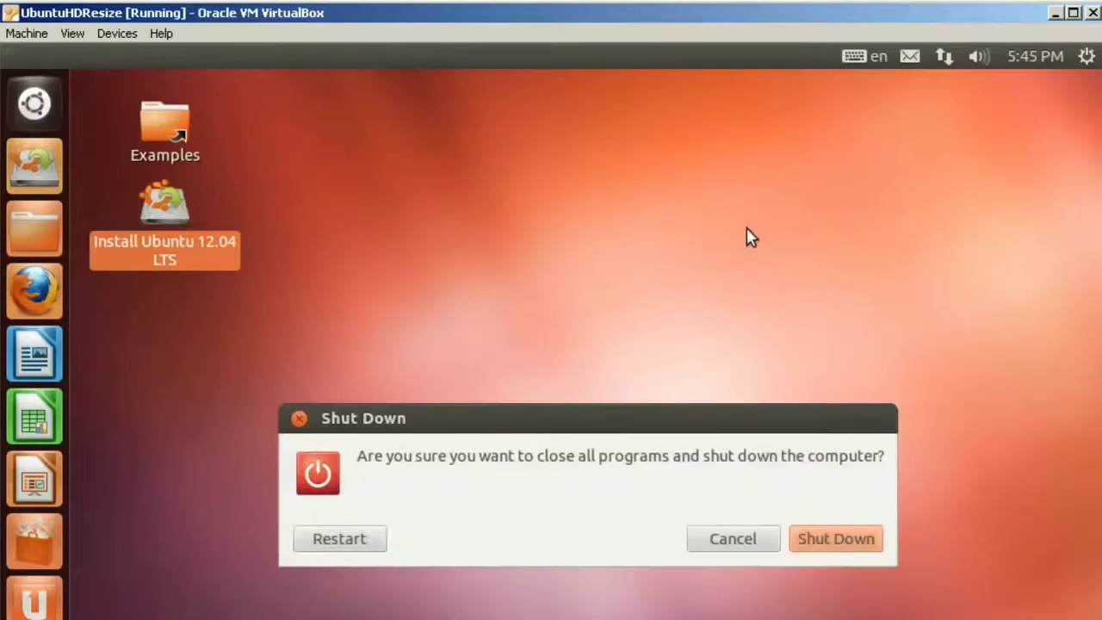
pyautogui.click(862, 540)
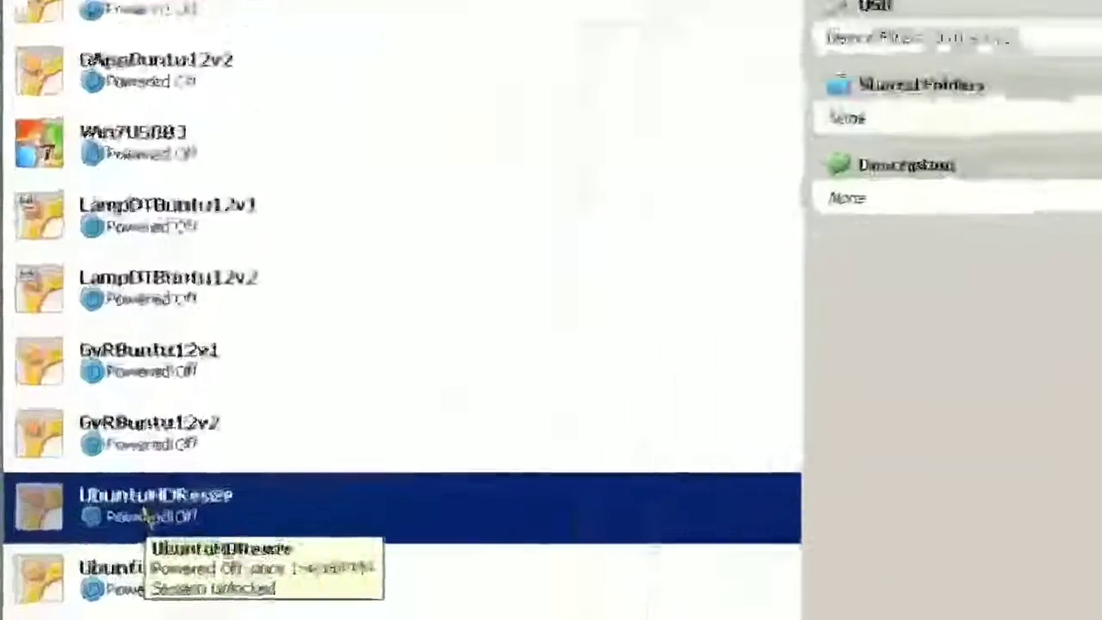
# Step: Switch to VirtualBox Manager, start the UbuntuHDResize virtual machine and open Disk Utility in its Ubuntu desktop
pyautogui.rightClick(144, 514)
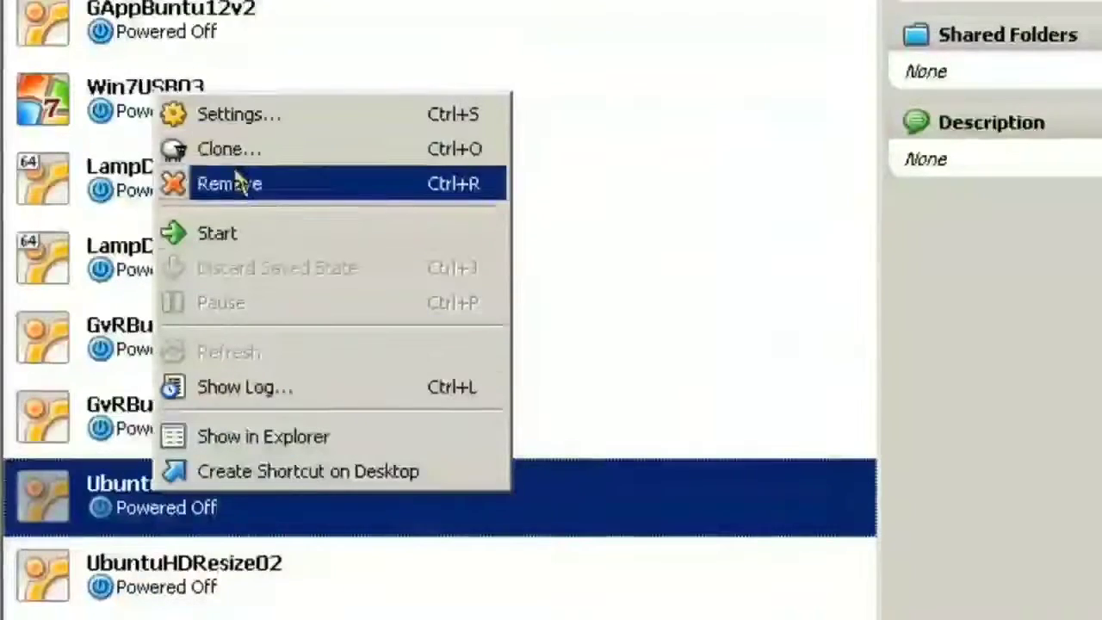
pyautogui.click(219, 234)
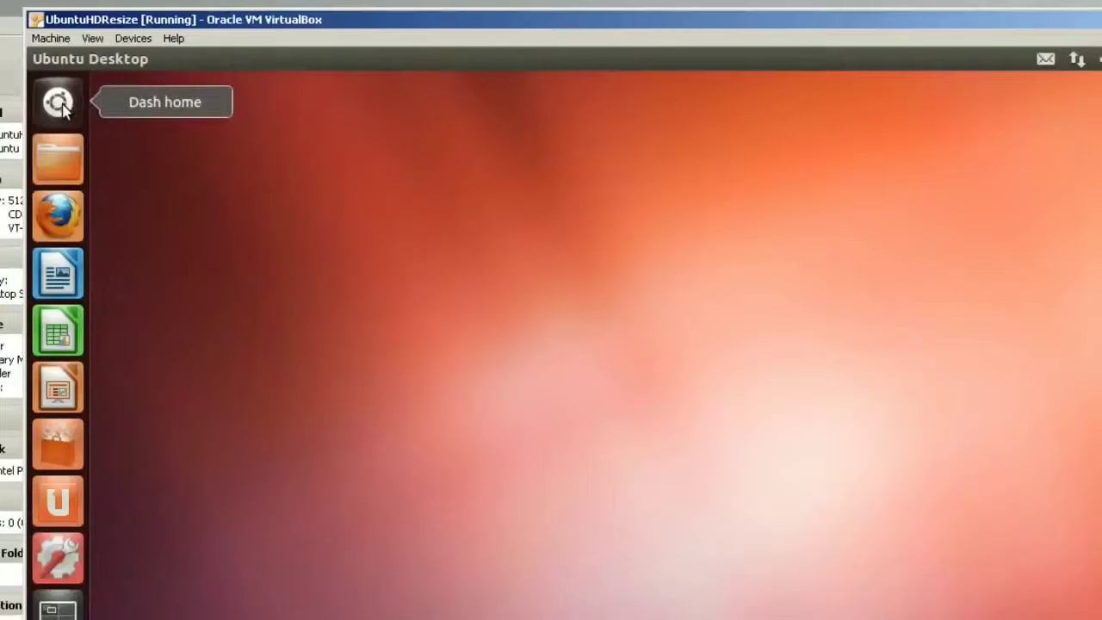
pyautogui.click(62, 110)
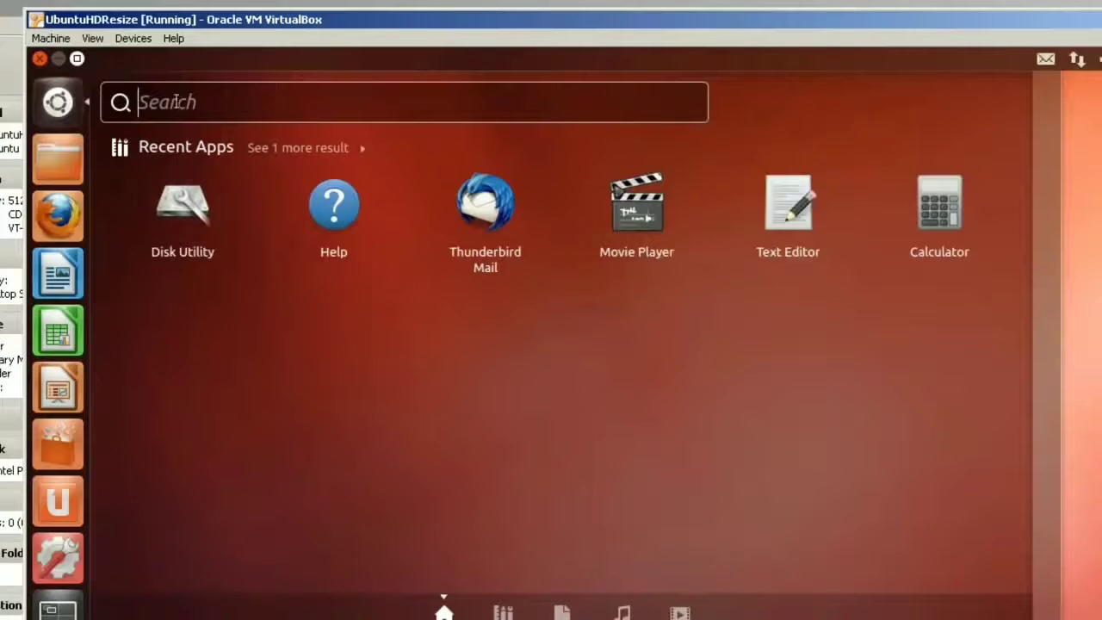
pyautogui.click(194, 207)
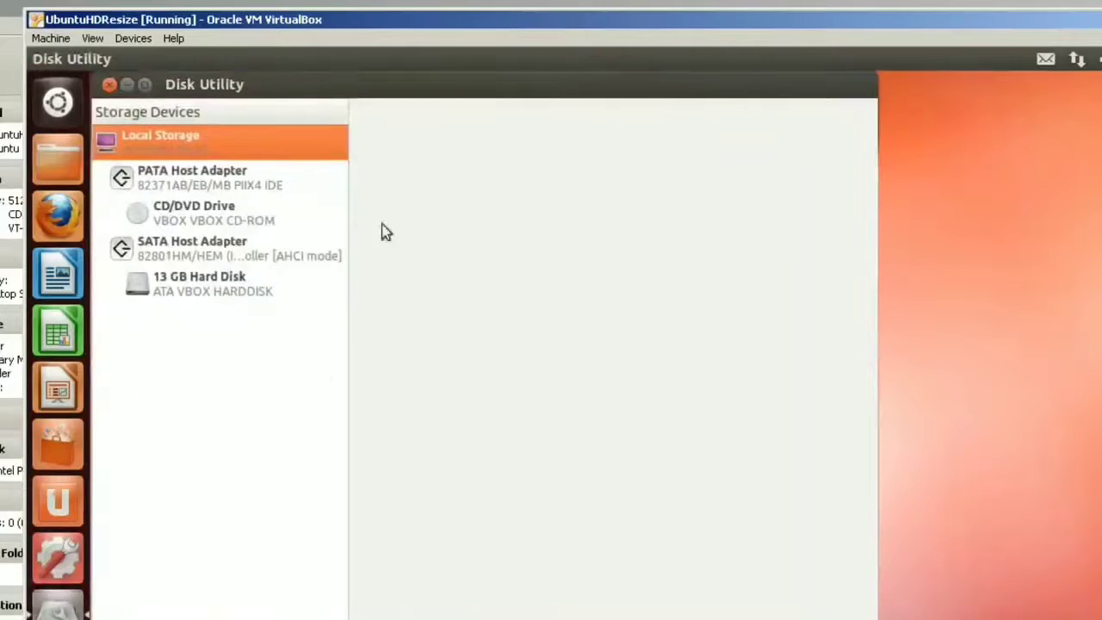
# Step: Widen the Disk Utility window and examine the drive and volume details of the ATA VBOX hard disk
pyautogui.moveTo(372, 87); pyautogui.dragTo(710, 96)
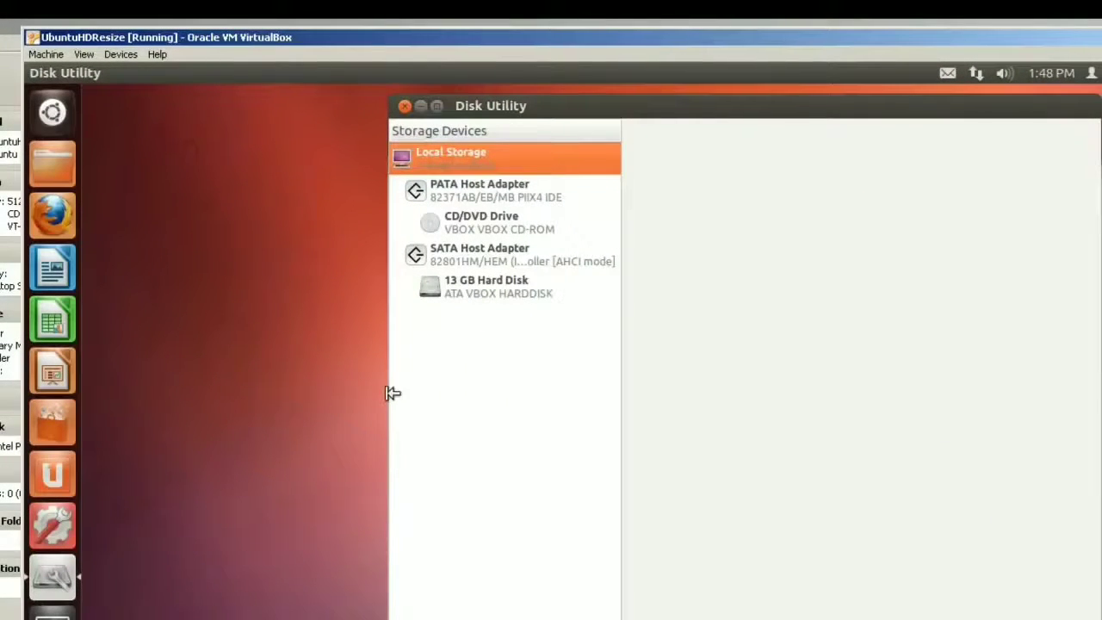
pyautogui.moveTo(390, 394); pyautogui.dragTo(98, 410)
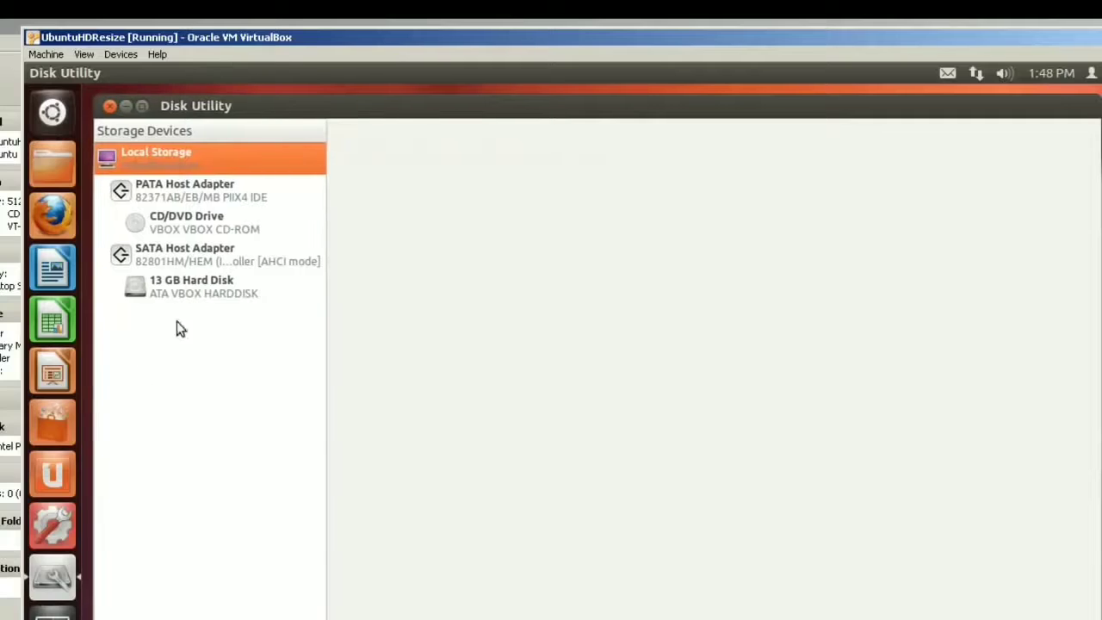
pyautogui.click(195, 289)
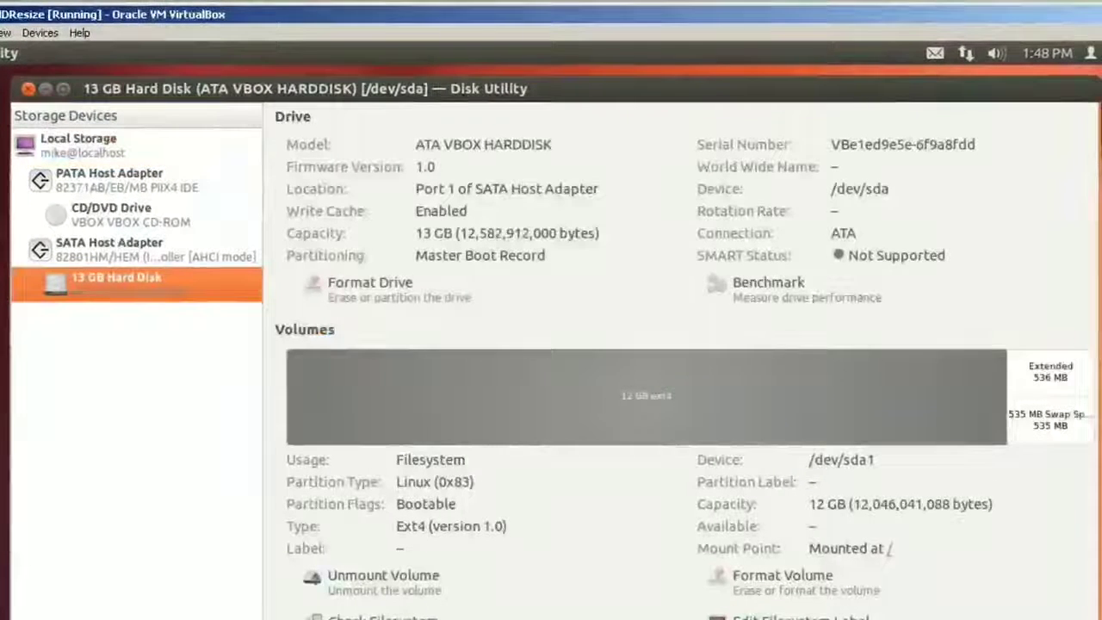